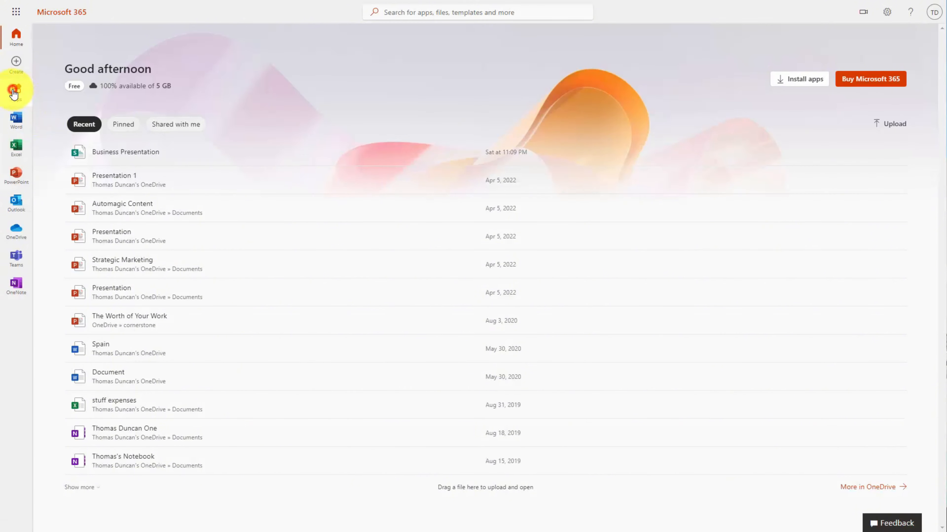
Launch Microsoft Forms from the full Microsoft 365 apps list
{"action": "left_click", "coordinate": [15, 92]}
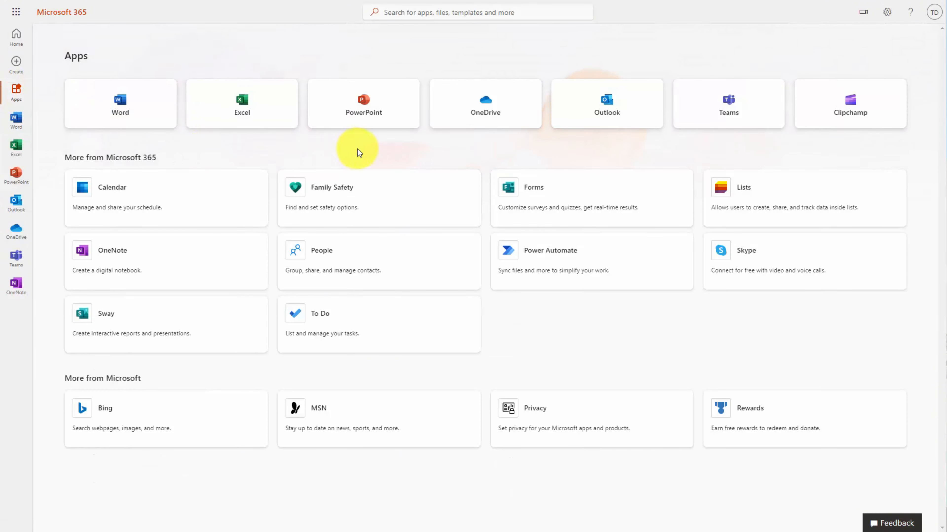
{"action": "left_click", "coordinate": [511, 196]}
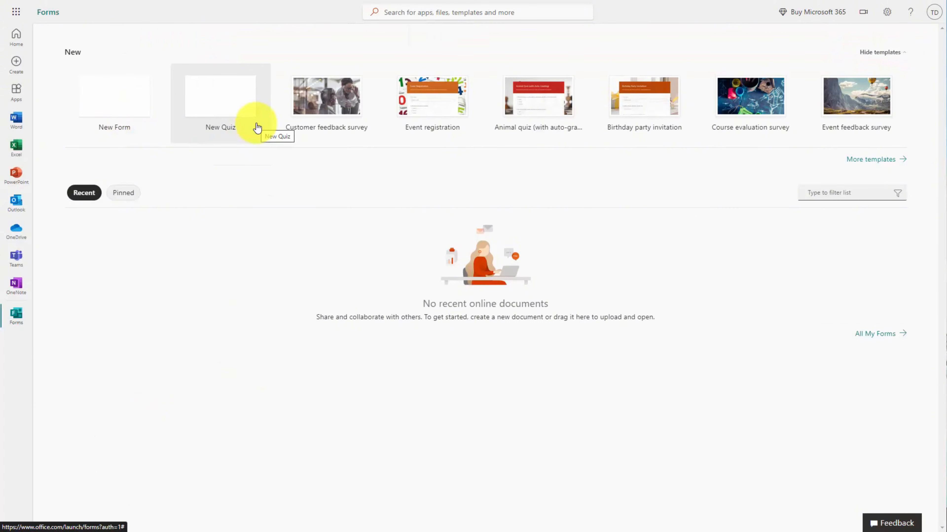
Create a new form from the Event feedback survey template in the template gallery
{"action": "left_click", "coordinate": [855, 160]}
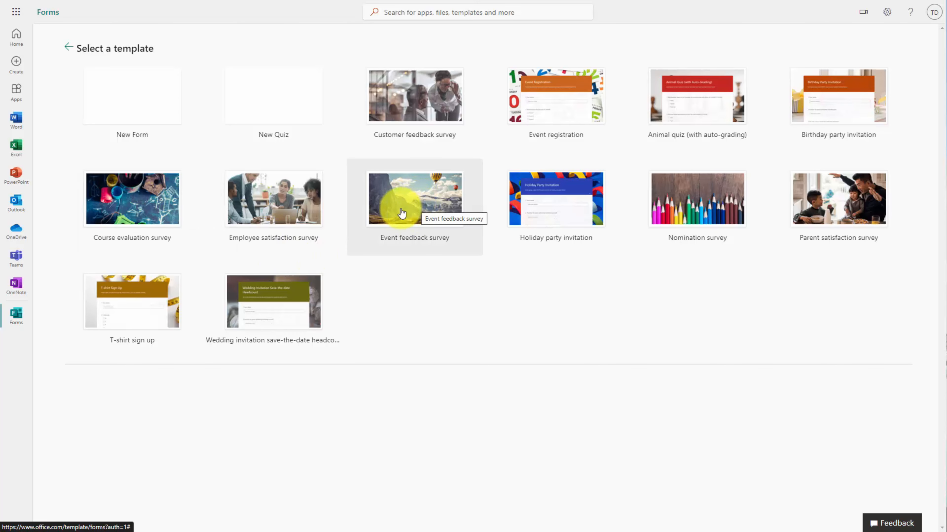
{"action": "left_click", "coordinate": [408, 208]}
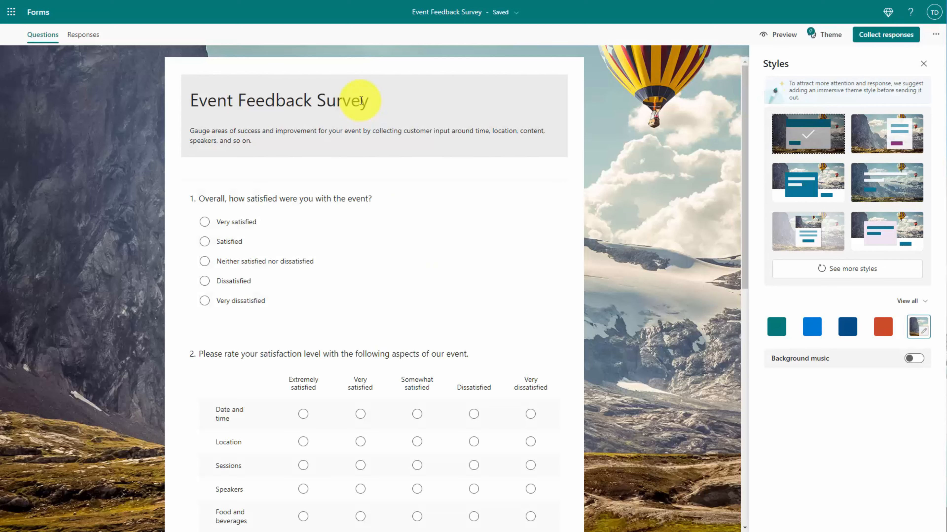
Title the form 'Video Tutorials Masterclass Event Feedback', describe it 'How did You Enjoy the Masterclass?', confirm saved
{"action": "left_click", "coordinate": [360, 99]}
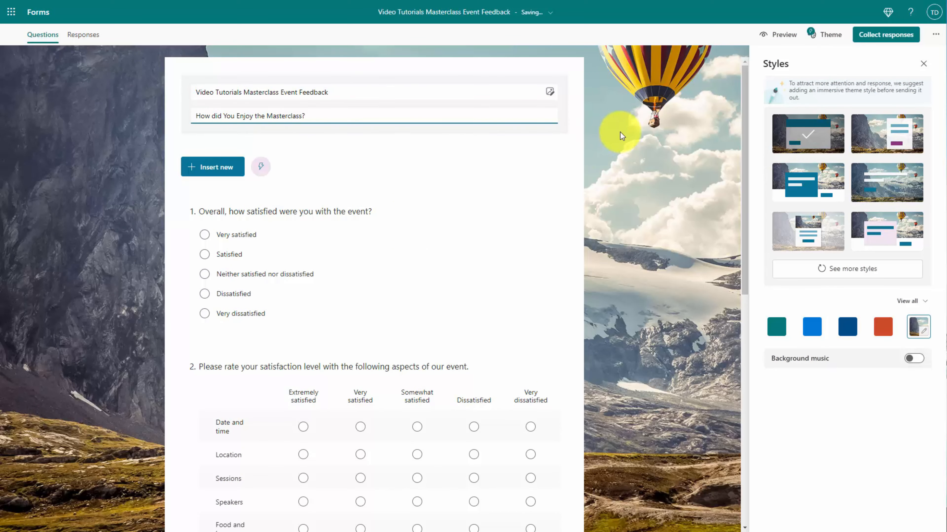
{"action": "left_click", "coordinate": [622, 133]}
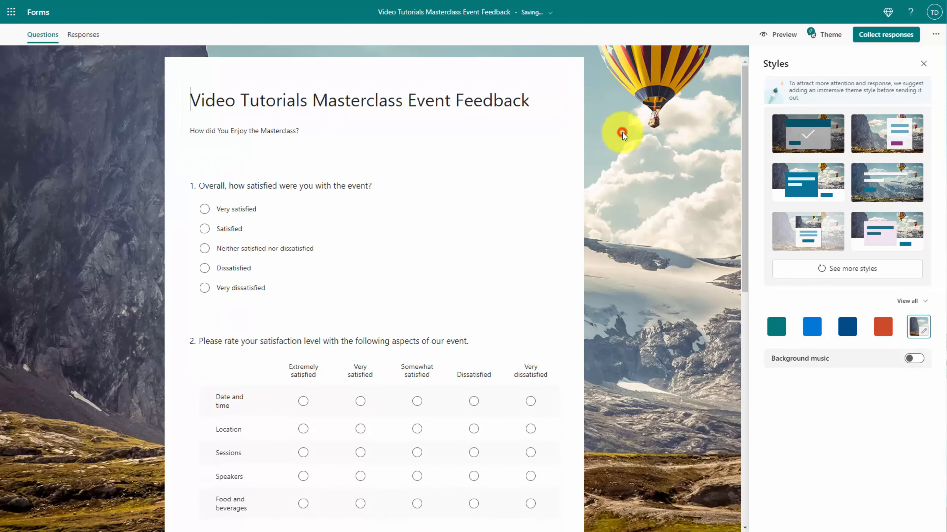
{"action": "left_click", "coordinate": [503, 119]}
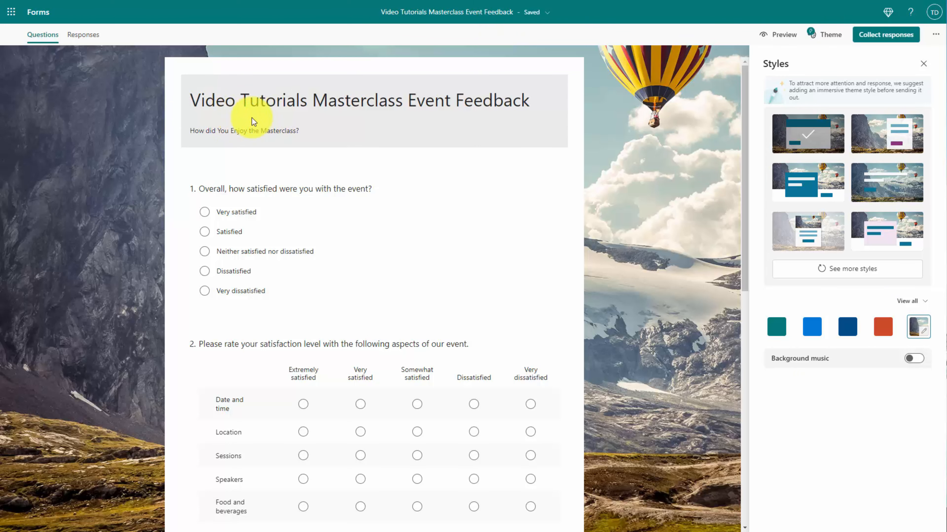
{"action": "left_click", "coordinate": [461, 13]}
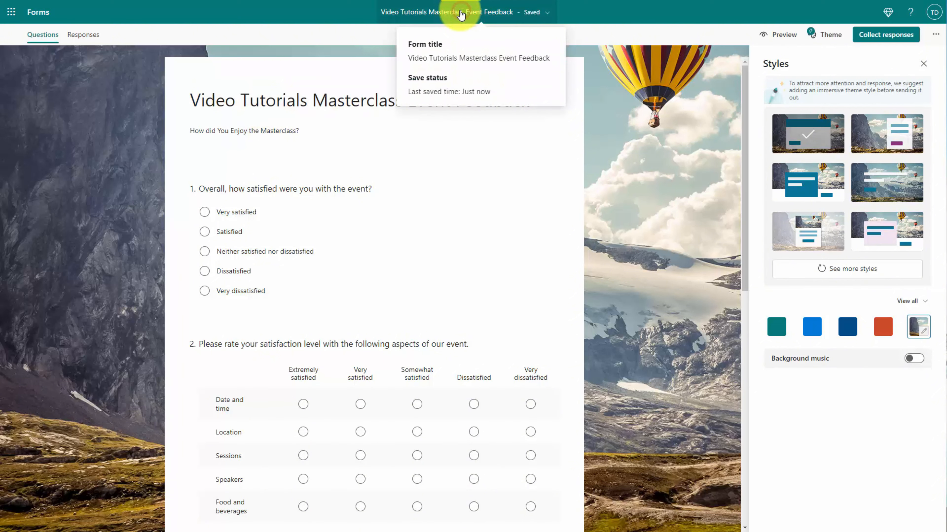
{"action": "left_click", "coordinate": [520, 14]}
{"action": "left_click", "coordinate": [550, 13]}
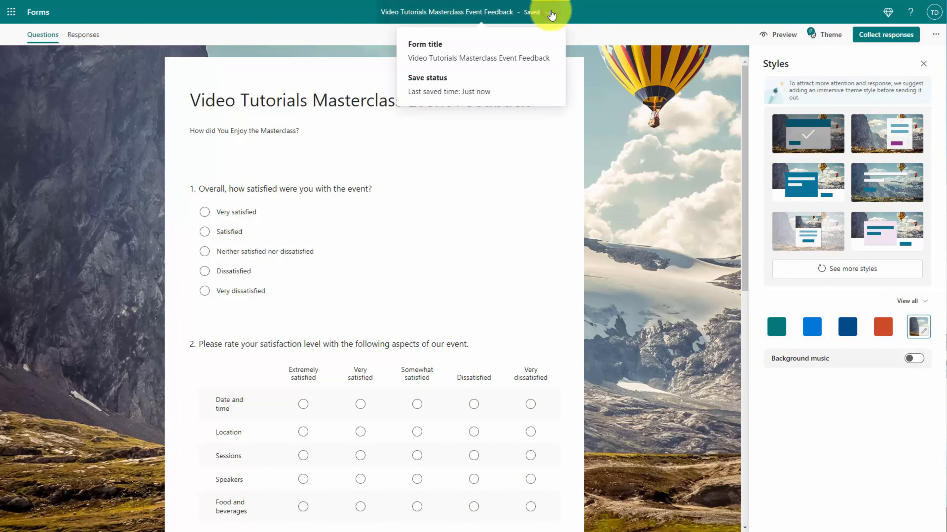
{"action": "scroll", "coordinate": [544, 163], "scroll_direction": "down", "scroll_amount": 10}
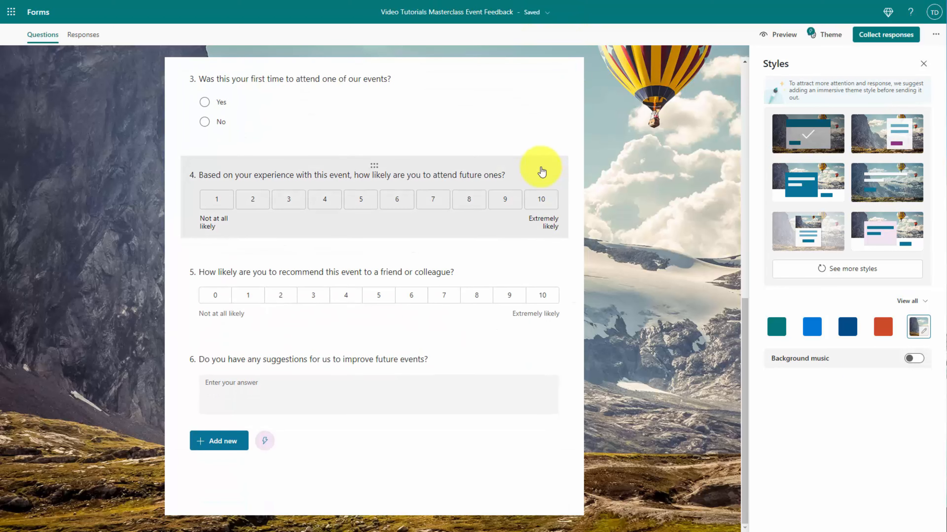
{"action": "scroll", "coordinate": [397, 275], "scroll_direction": "up", "scroll_amount": 10}
{"action": "scroll", "coordinate": [397, 275], "scroll_direction": "down", "scroll_amount": 10}
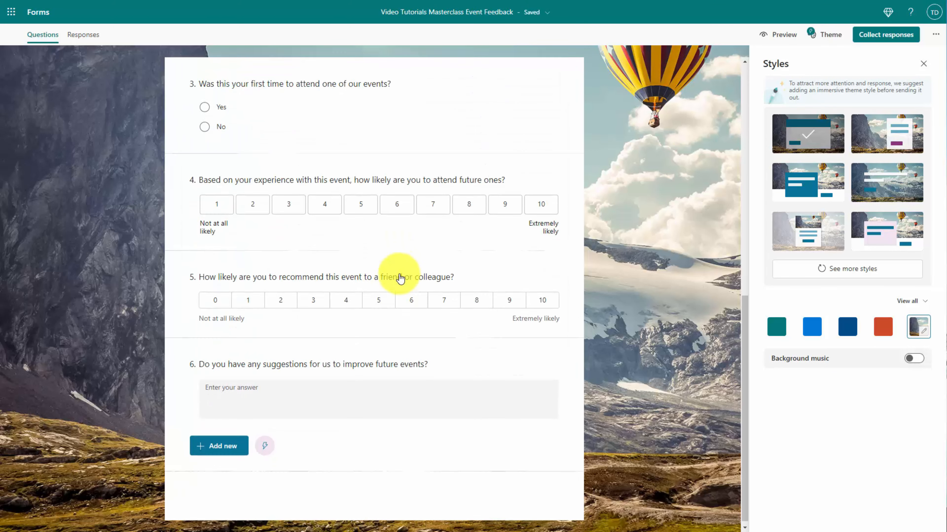
{"action": "left_click", "coordinate": [214, 444]}
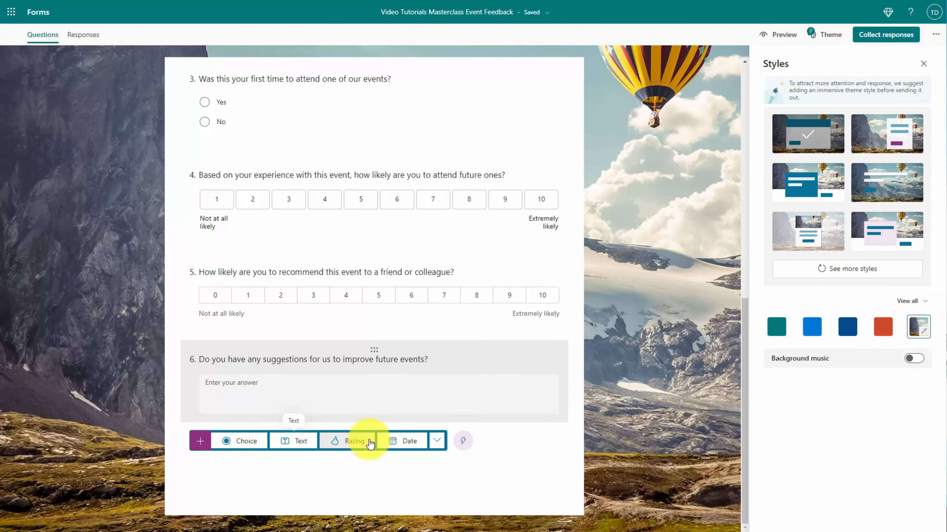
{"action": "scroll", "coordinate": [399, 391], "scroll_direction": "up", "scroll_amount": 10}
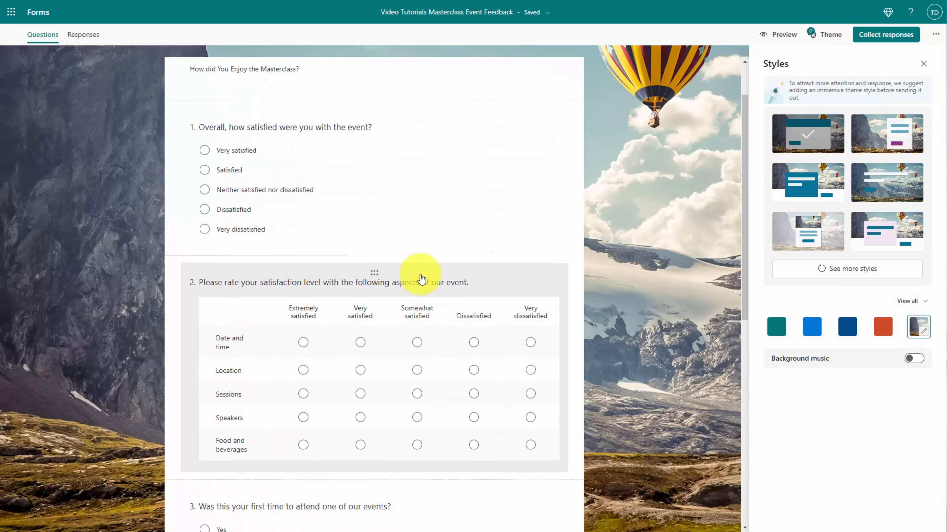
{"action": "scroll", "coordinate": [421, 279], "scroll_direction": "up", "scroll_amount": 2}
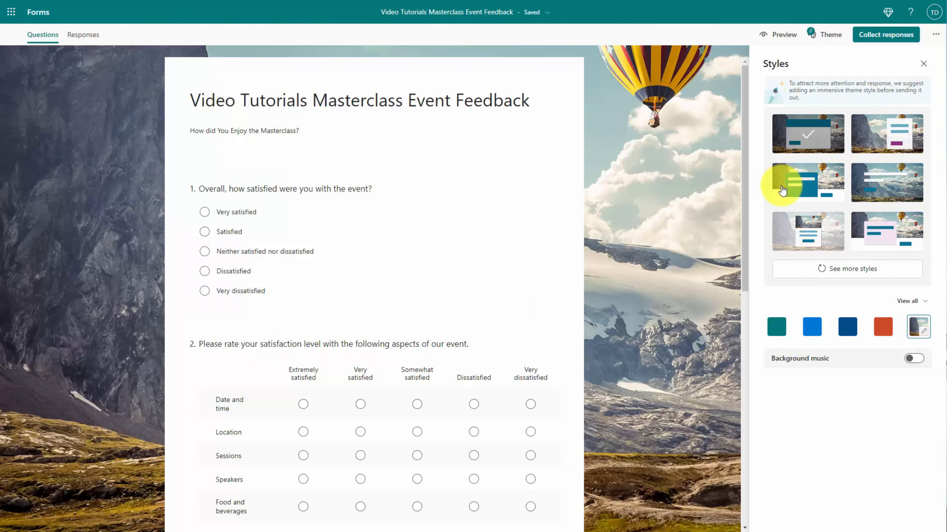
{"action": "left_click", "coordinate": [877, 186]}
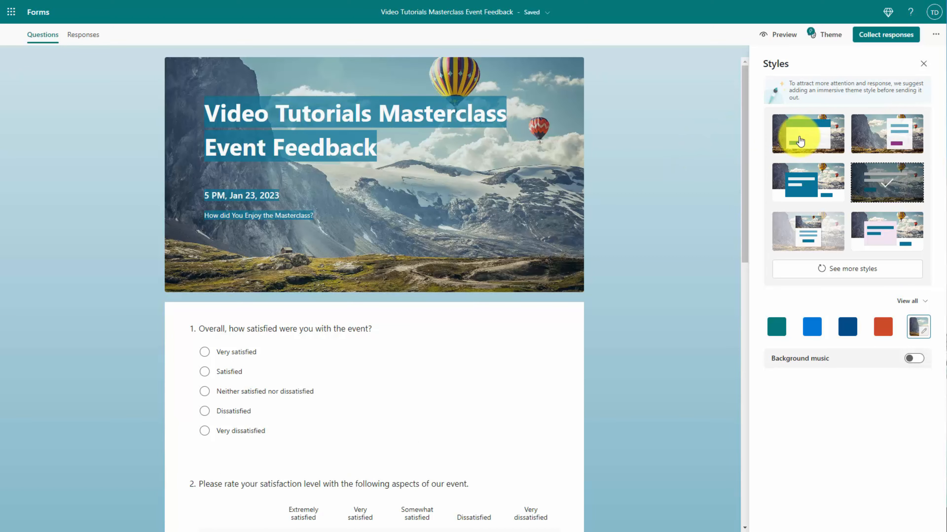
{"action": "left_click", "coordinate": [792, 132]}
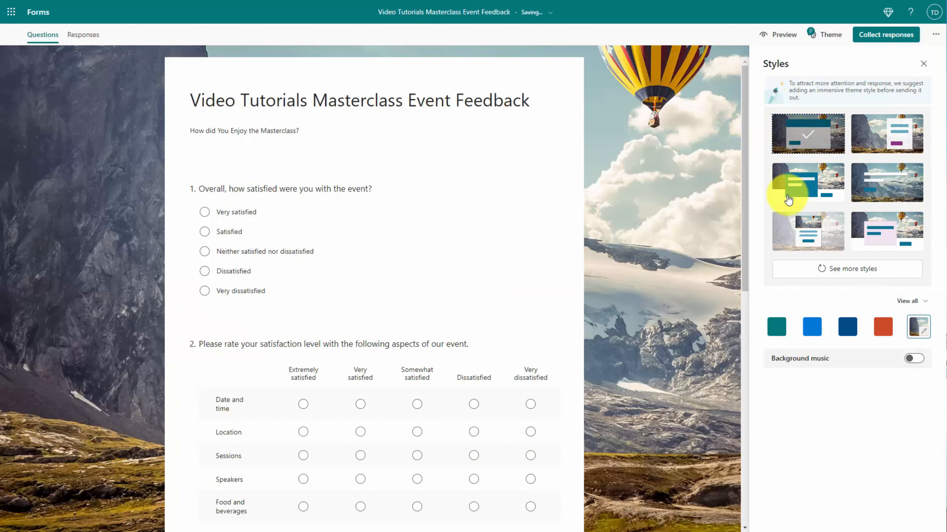
{"action": "left_click", "coordinate": [916, 361]}
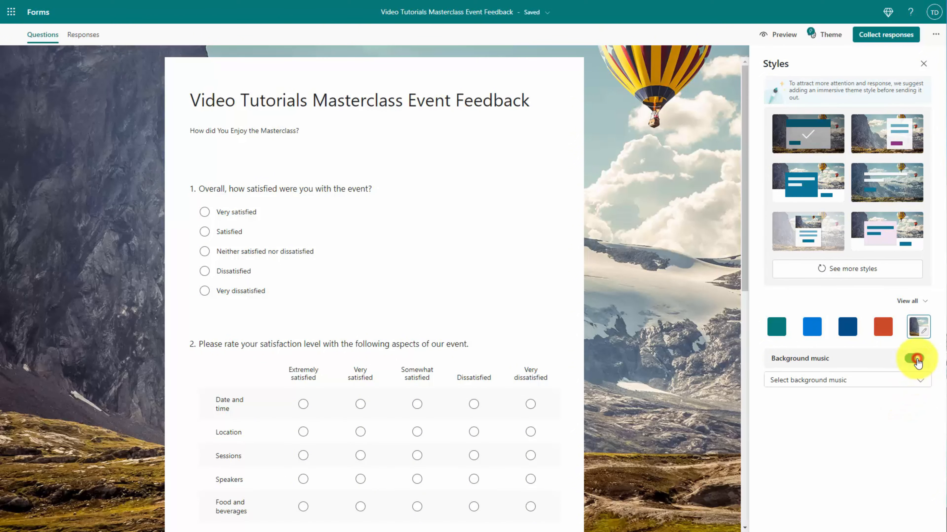
{"action": "left_click", "coordinate": [853, 384]}
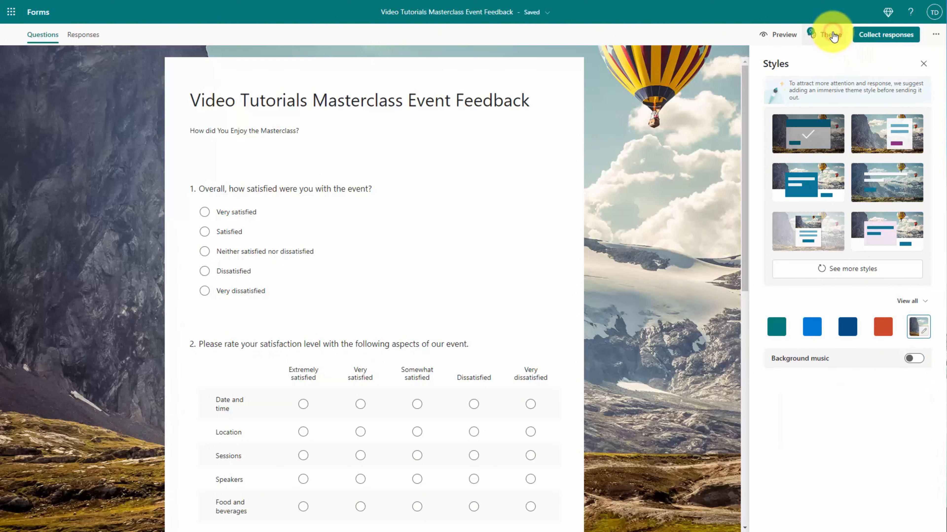
Preview the form on computer and mobile, then go to Collect responses
{"action": "left_click", "coordinate": [784, 36]}
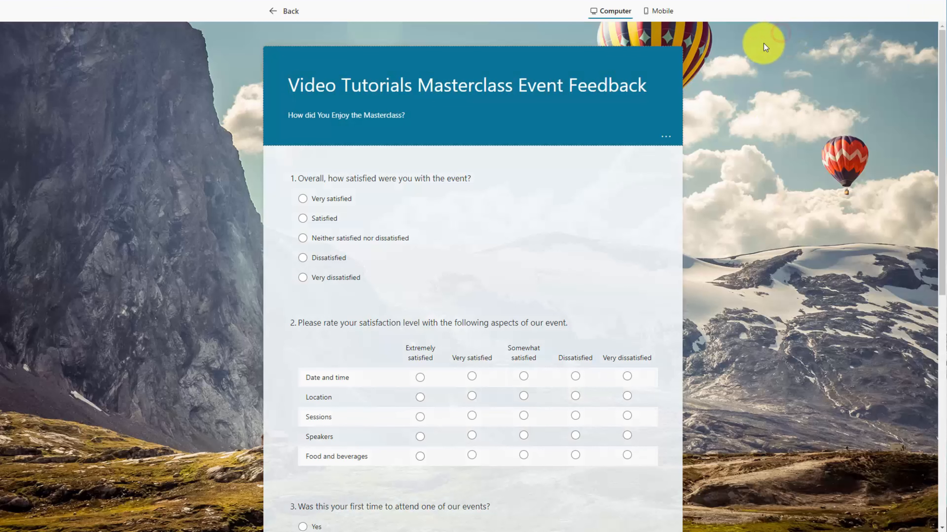
{"action": "left_click", "coordinate": [660, 11]}
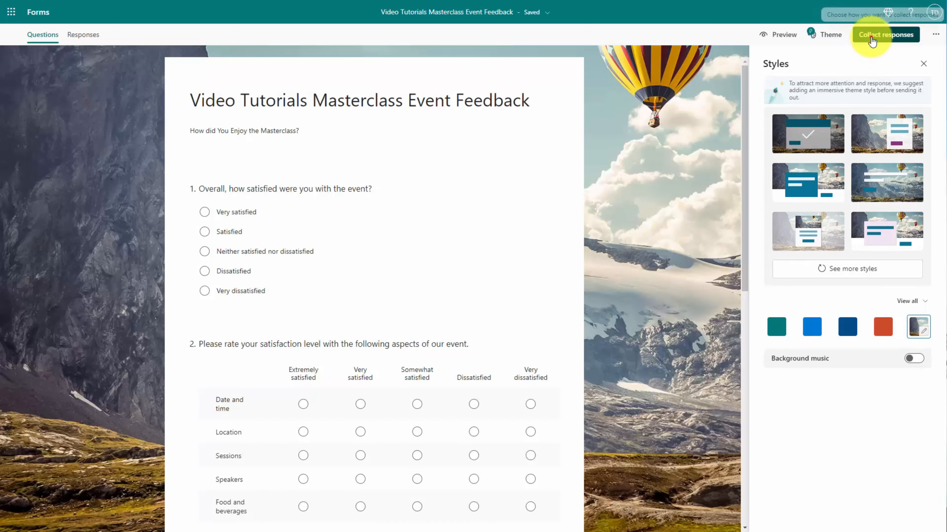
{"action": "left_click", "coordinate": [875, 37]}
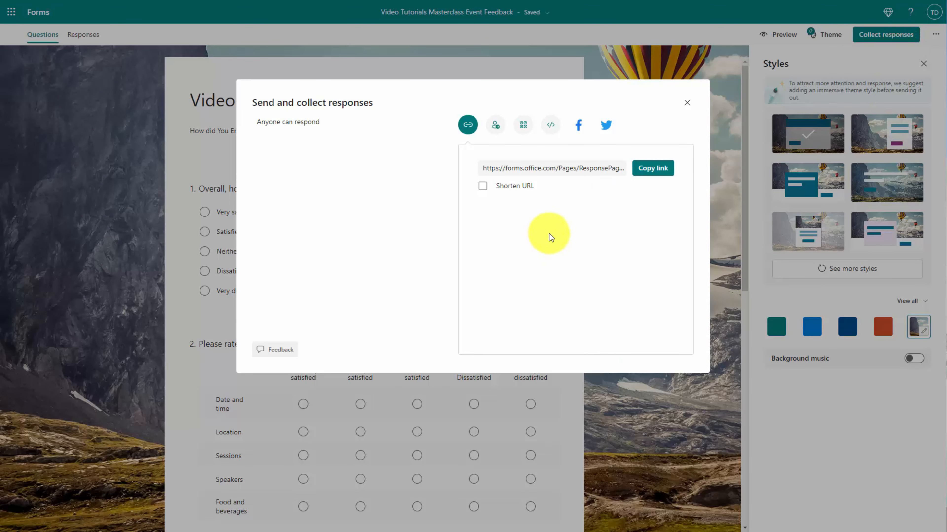
Copy the form's shortened forms.office.com/r/ response link
{"action": "left_click", "coordinate": [638, 172]}
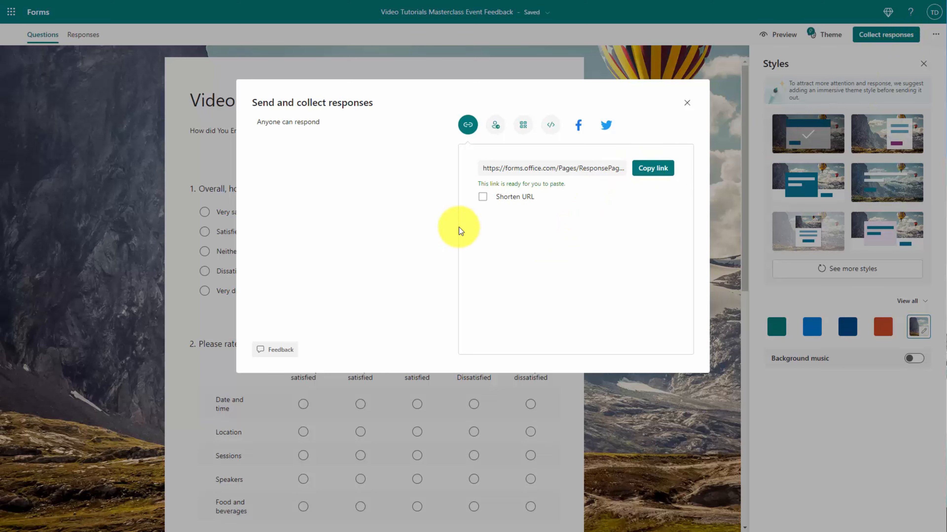
{"action": "left_click", "coordinate": [482, 197]}
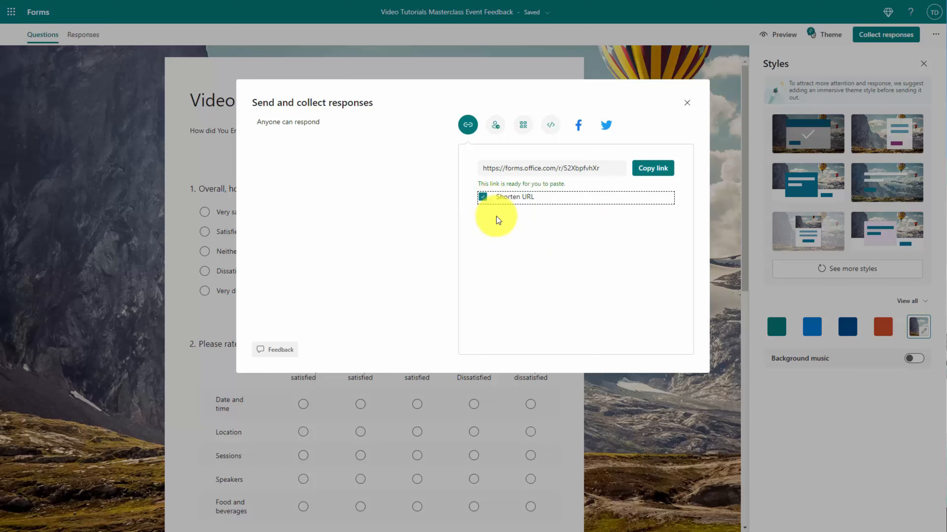
{"action": "left_click", "coordinate": [656, 175]}
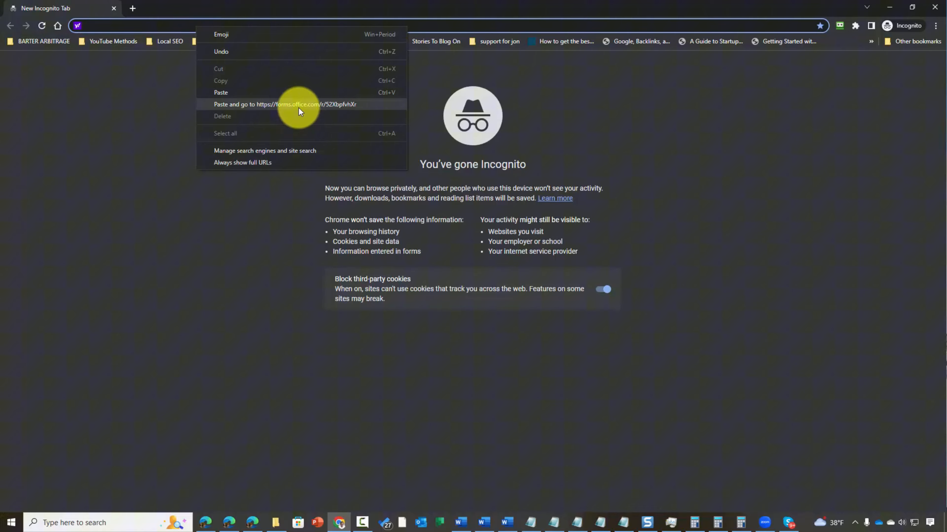
Submit a test response: overall Very satisfied, Date and time Extremely satisfied
{"action": "left_click", "coordinate": [298, 108]}
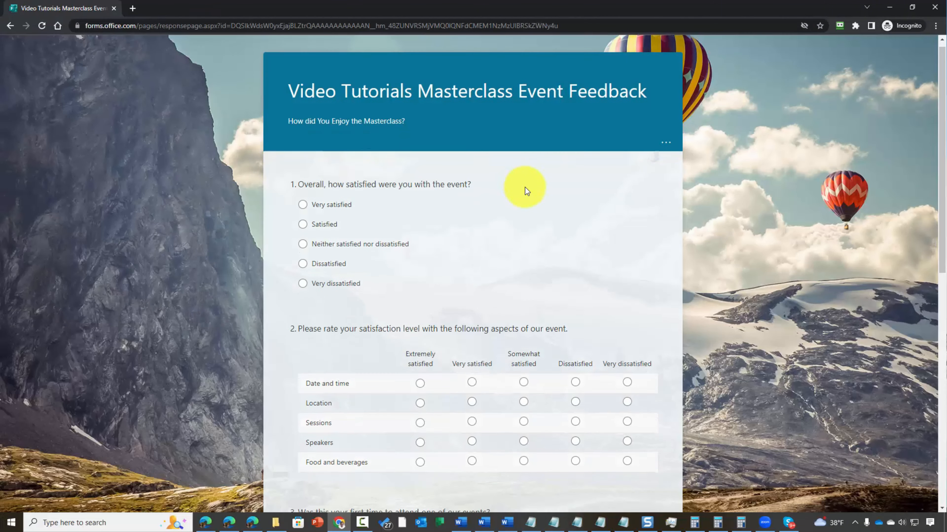
{"action": "scroll", "coordinate": [525, 187], "scroll_direction": "down", "scroll_amount": 5}
{"action": "scroll", "coordinate": [524, 190], "scroll_direction": "up", "scroll_amount": 5}
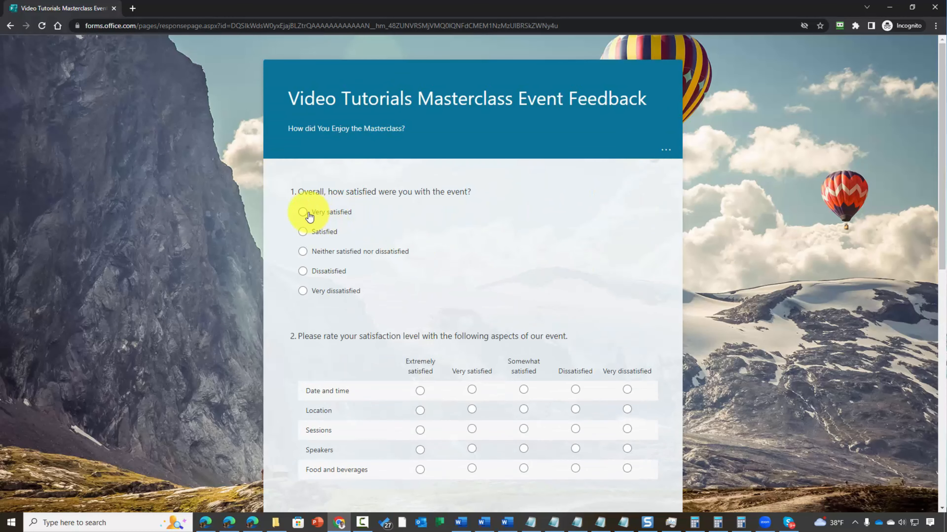
{"action": "left_click", "coordinate": [306, 212]}
{"action": "scroll", "coordinate": [429, 250], "scroll_direction": "down", "scroll_amount": 2}
{"action": "left_click", "coordinate": [420, 292]}
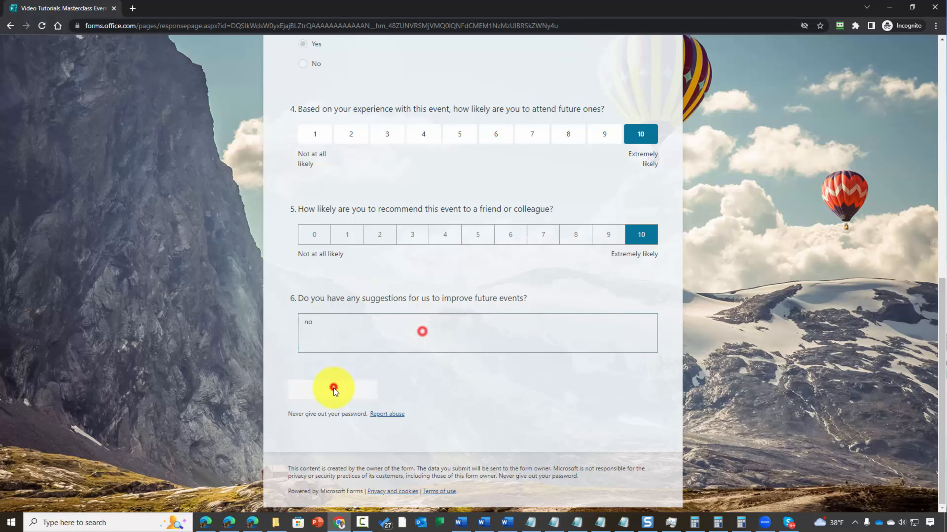
{"action": "left_click", "coordinate": [331, 388]}
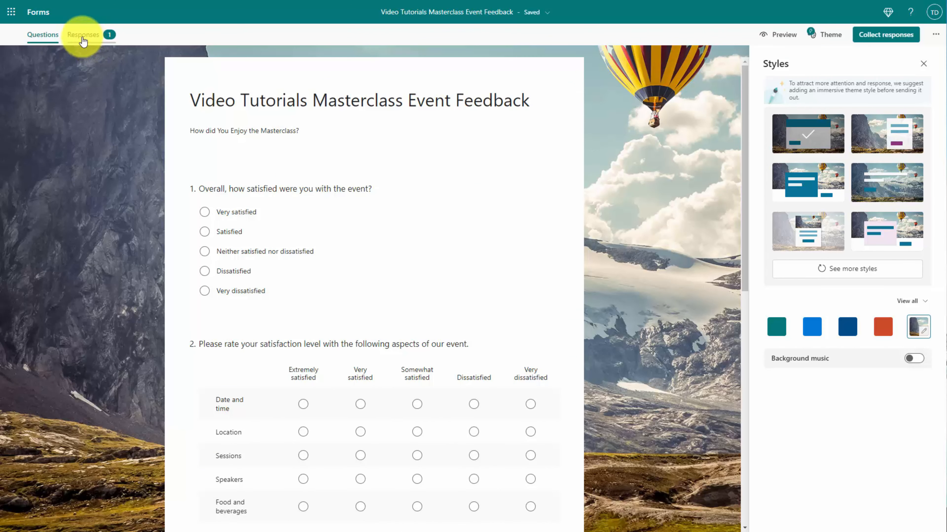
View the Responses summary showing 1 response and Very satisfied counted once
{"action": "left_click", "coordinate": [84, 36]}
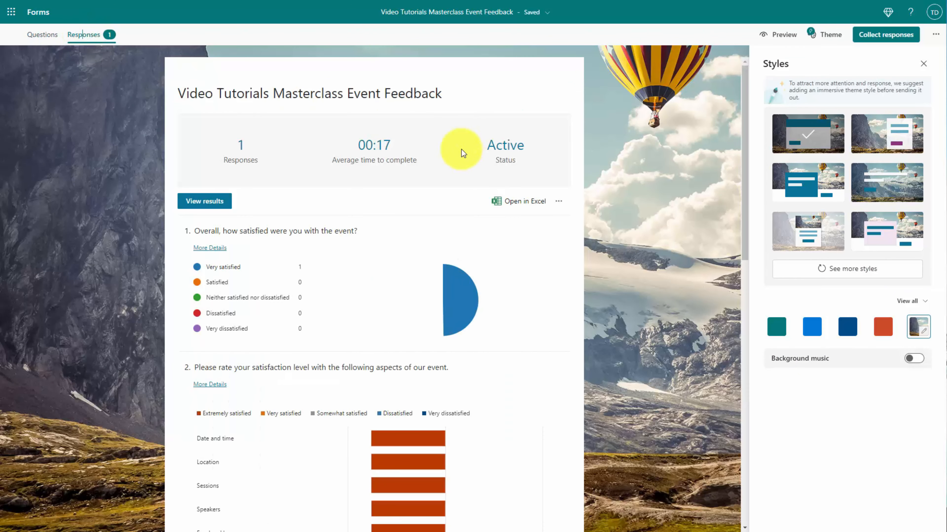